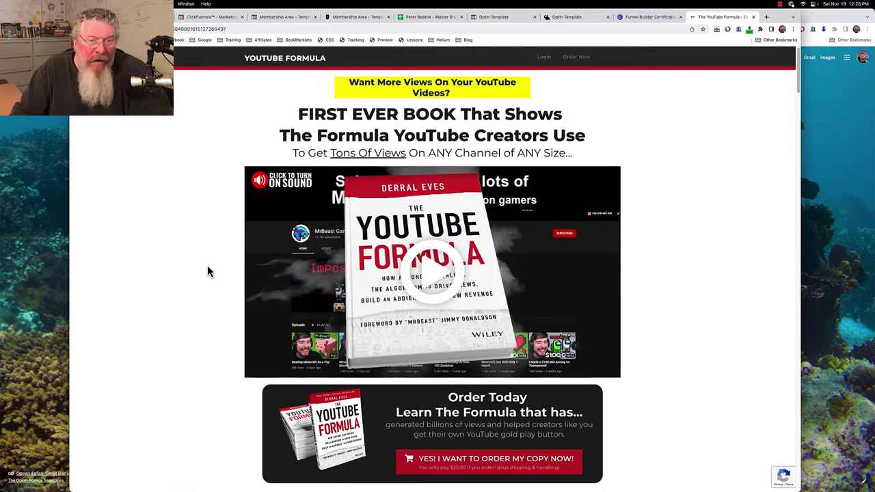
Dismiss the Hey Wait popup and open the YES! I WANT TO ORDER MY COPY NOW! order form.
{"action": "mouse_move", "coordinate": [379, 20]}
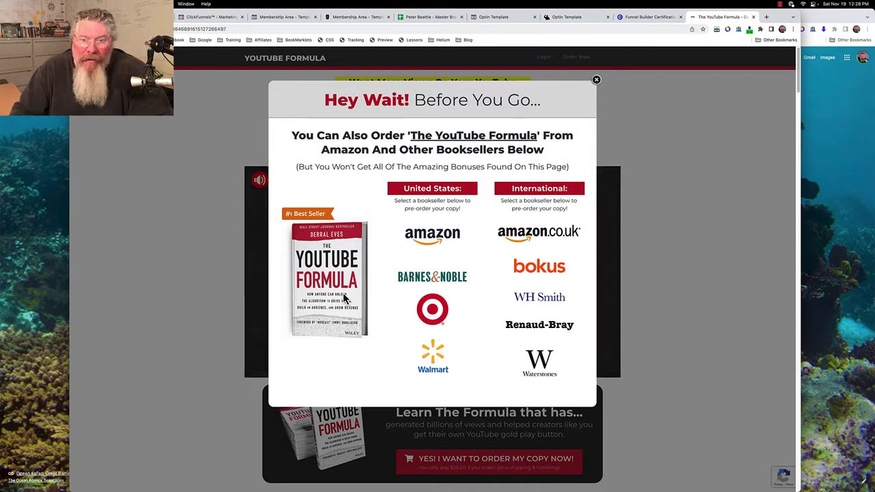
{"action": "left_click", "coordinate": [596, 83]}
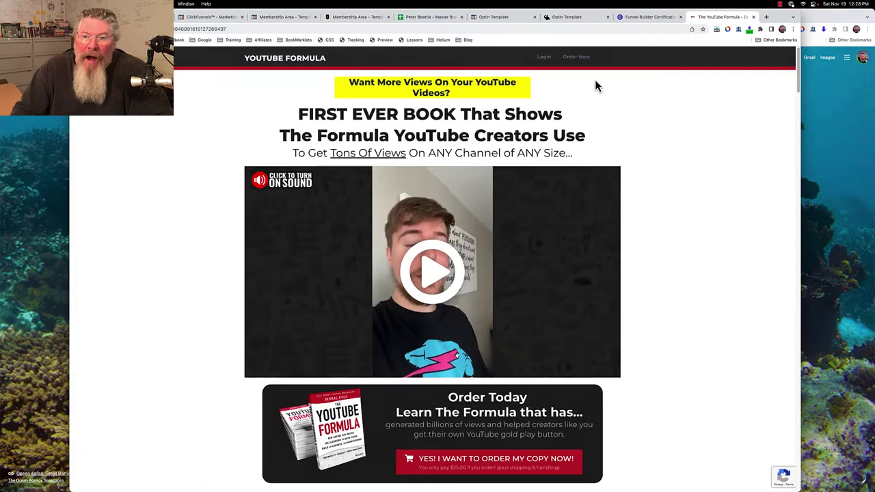
{"action": "scroll", "coordinate": [623, 188], "scroll_direction": "down", "scroll_amount": 3}
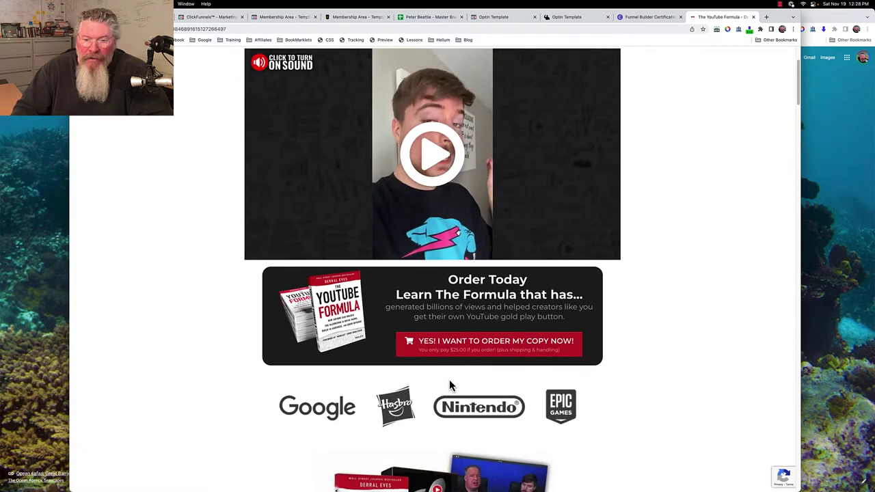
{"action": "left_click", "coordinate": [469, 347]}
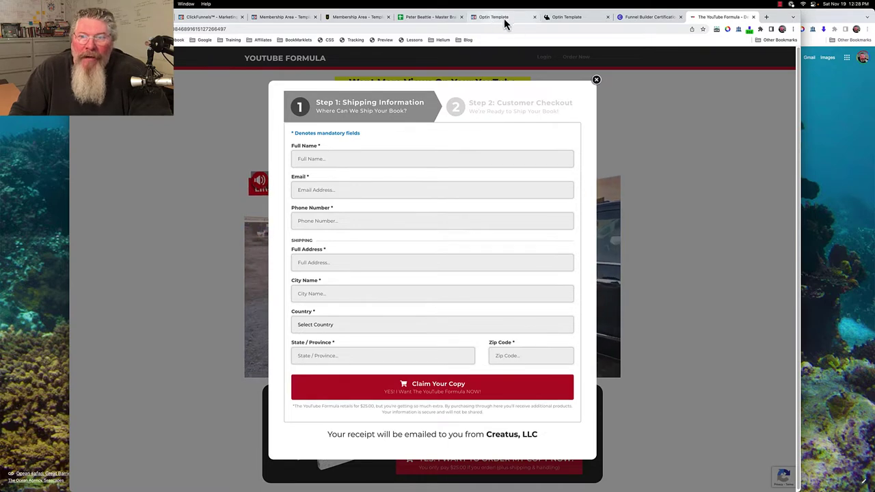
{"action": "left_click", "coordinate": [564, 19]}
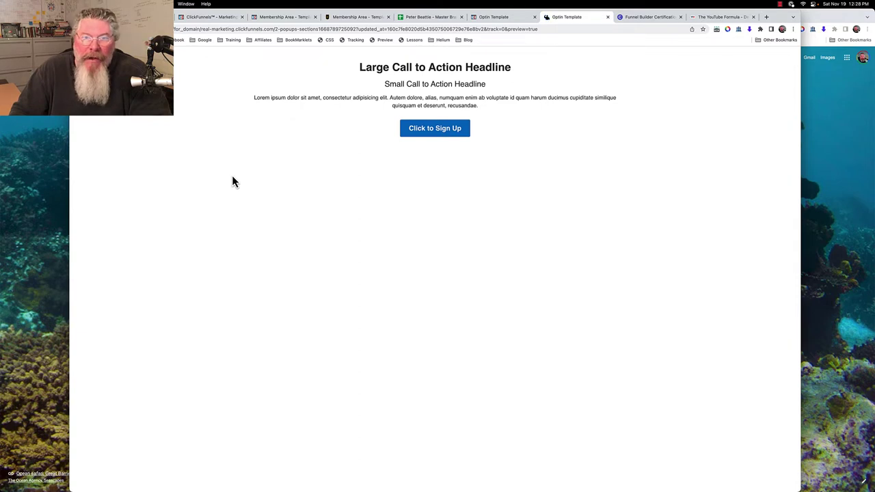
On the Optin Template preview, close the demo-image exit popup, then open and close the sign-up video popup.
{"action": "mouse_move", "coordinate": [408, 16]}
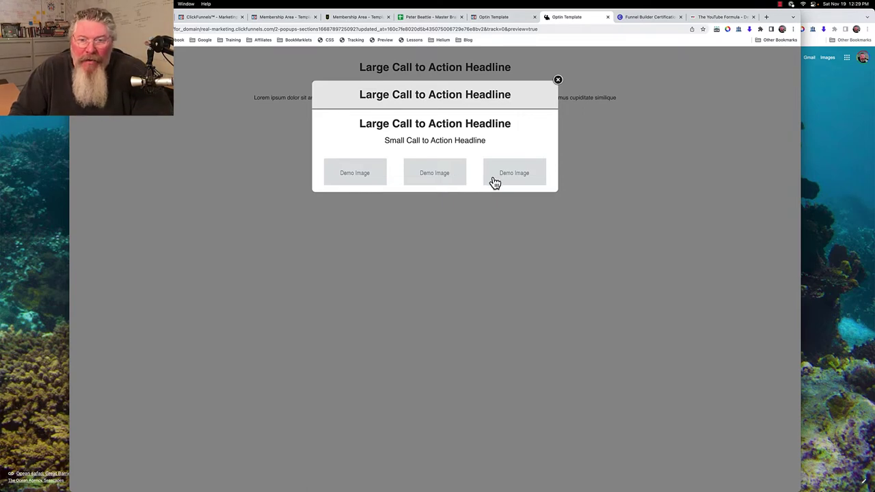
{"action": "left_click", "coordinate": [594, 128]}
{"action": "left_click", "coordinate": [444, 129]}
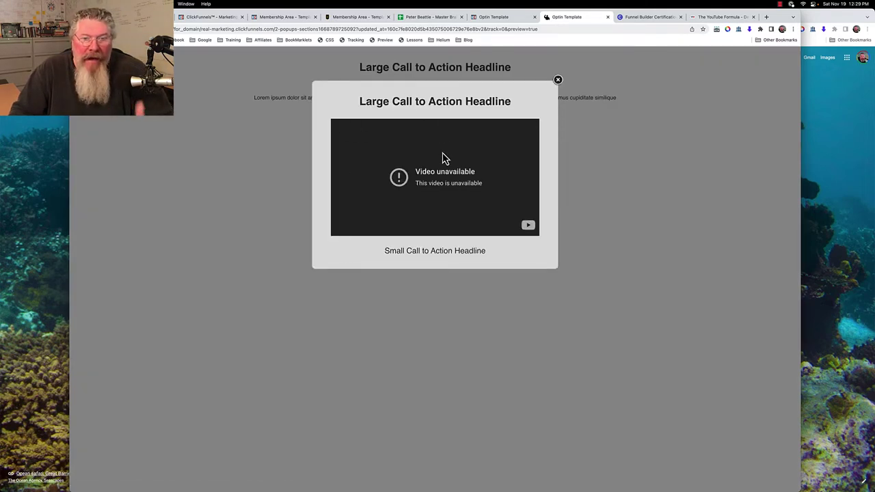
{"action": "left_click", "coordinate": [557, 81]}
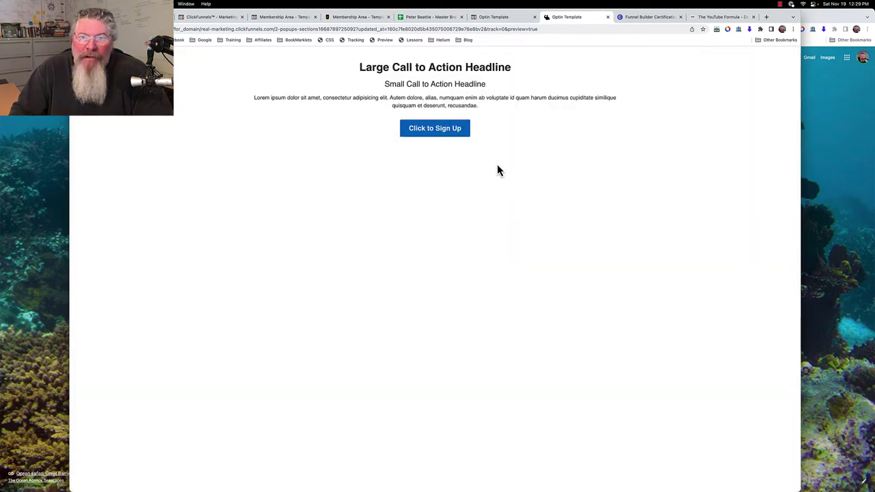
In the optin page editor, unhide the POPUPSECTION from Sections > Manage.
{"action": "left_click", "coordinate": [499, 18]}
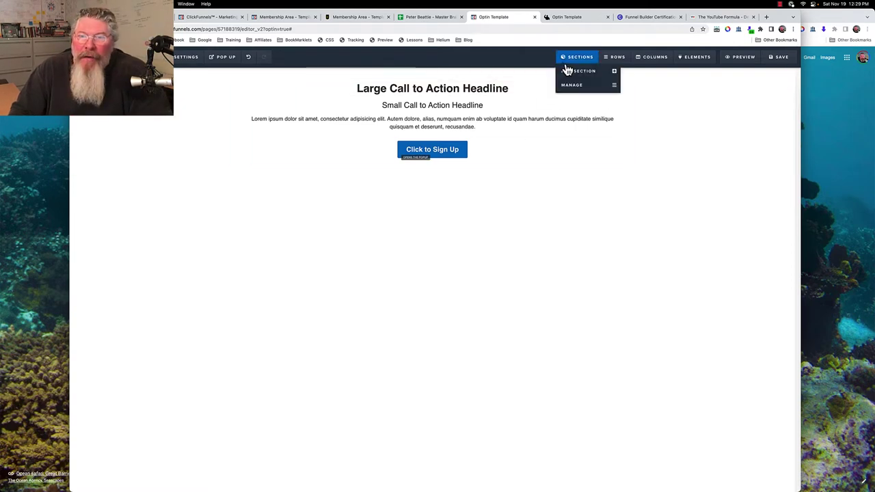
{"action": "left_click", "coordinate": [570, 93]}
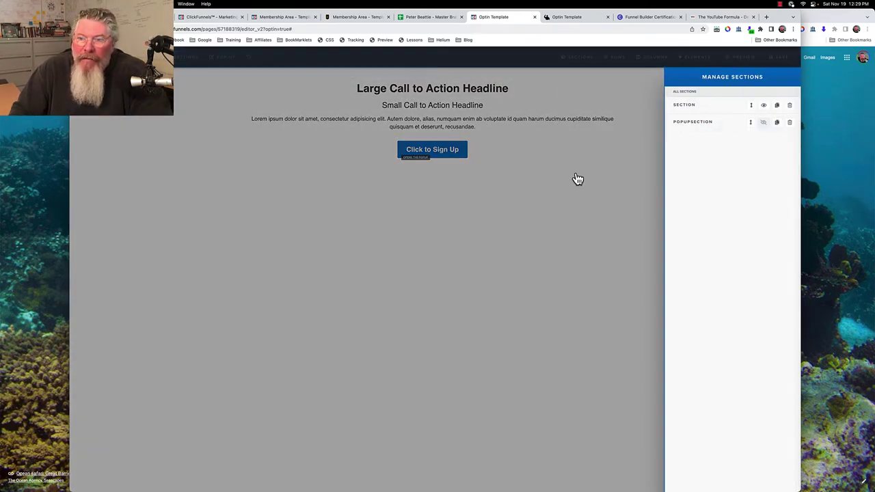
{"action": "left_click", "coordinate": [764, 125]}
Check the popup section's CSS Info, selecting its popupSection title.
{"action": "left_click", "coordinate": [699, 124]}
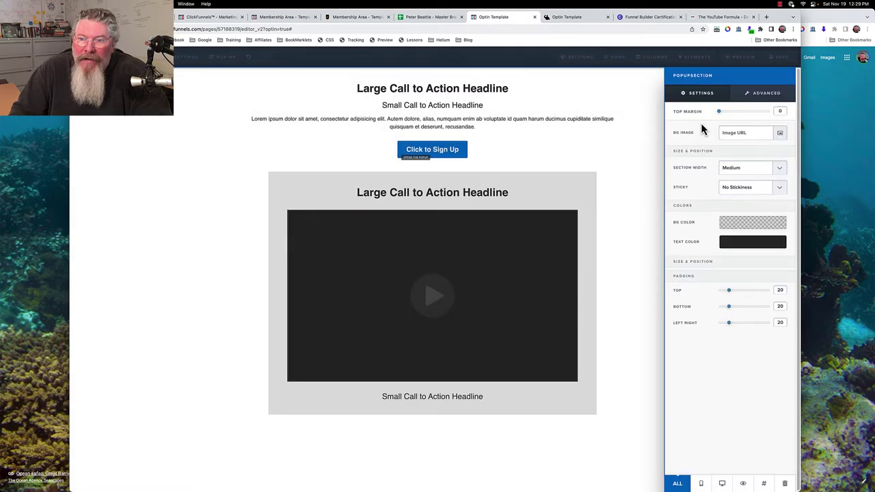
{"action": "left_click", "coordinate": [764, 482]}
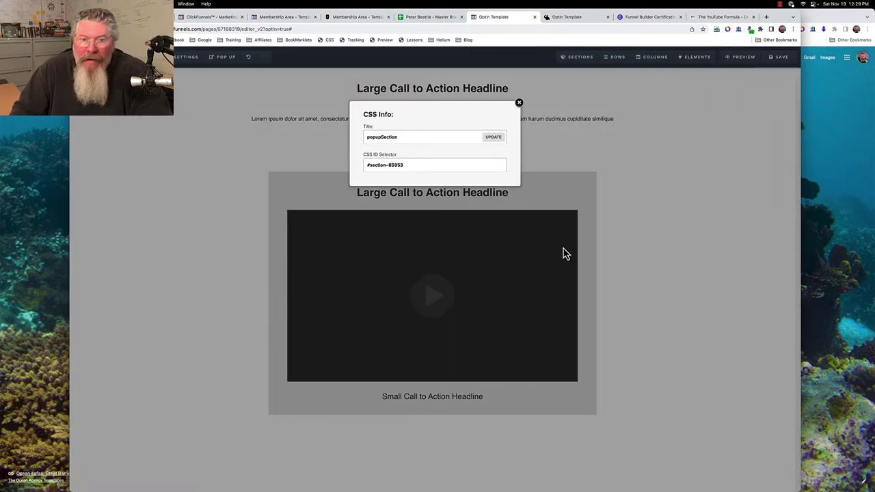
{"action": "left_click_drag", "start_coordinate": [400, 137], "coordinate": [342, 144]}
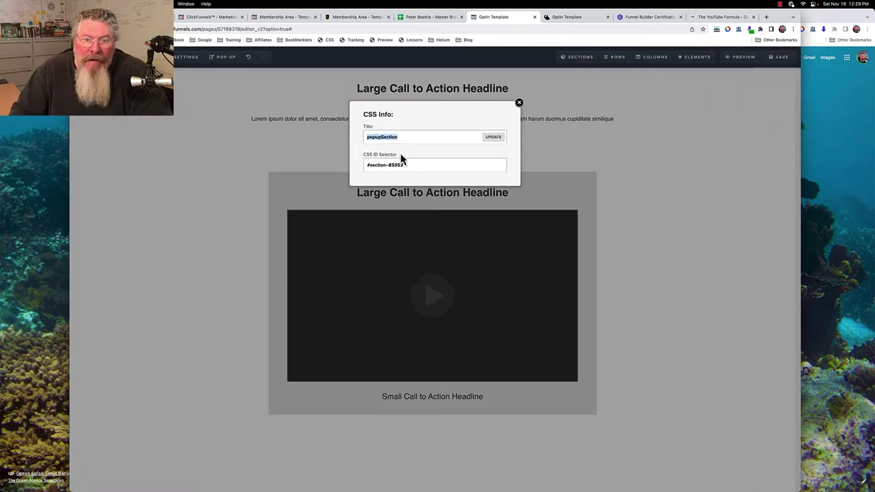
{"action": "left_click", "coordinate": [519, 105]}
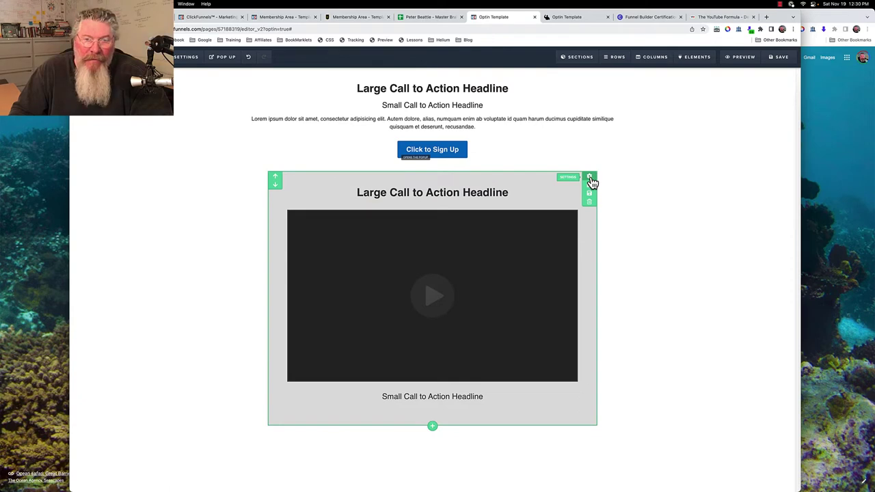
Hide the POPUPSECTION again in the section manager.
{"action": "mouse_move", "coordinate": [584, 61]}
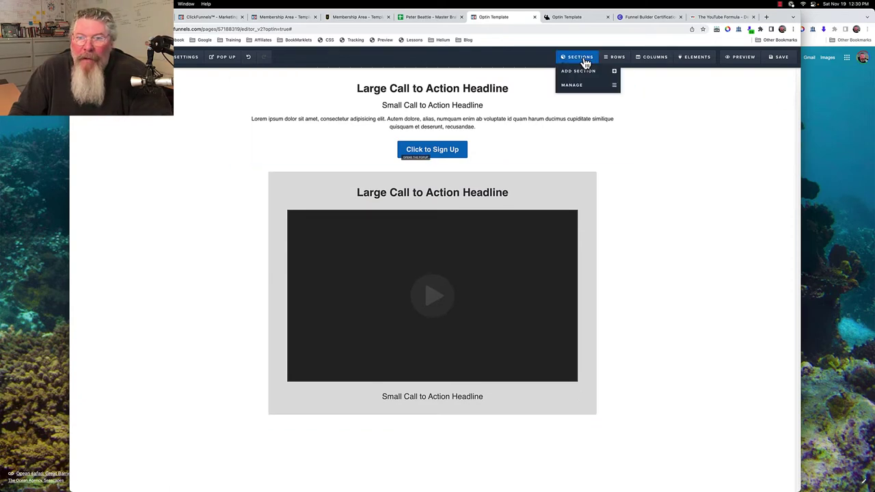
{"action": "left_click", "coordinate": [572, 88]}
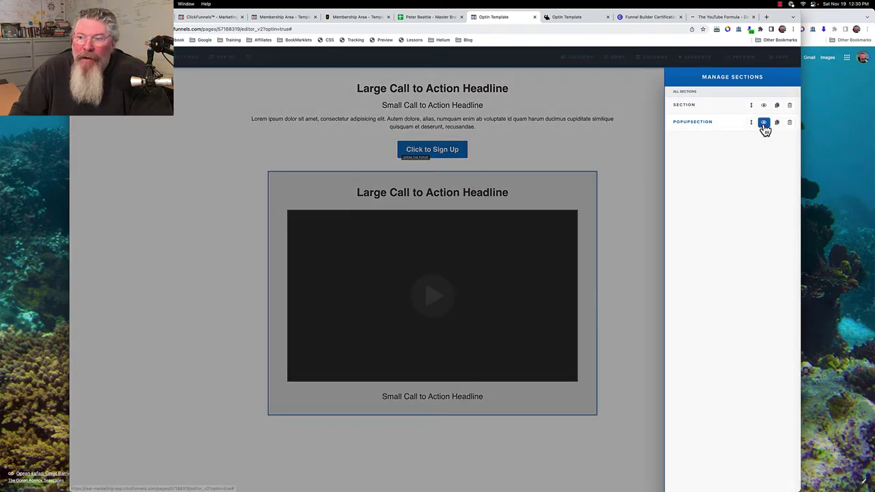
{"action": "left_click", "coordinate": [765, 123]}
{"action": "left_click", "coordinate": [601, 273]}
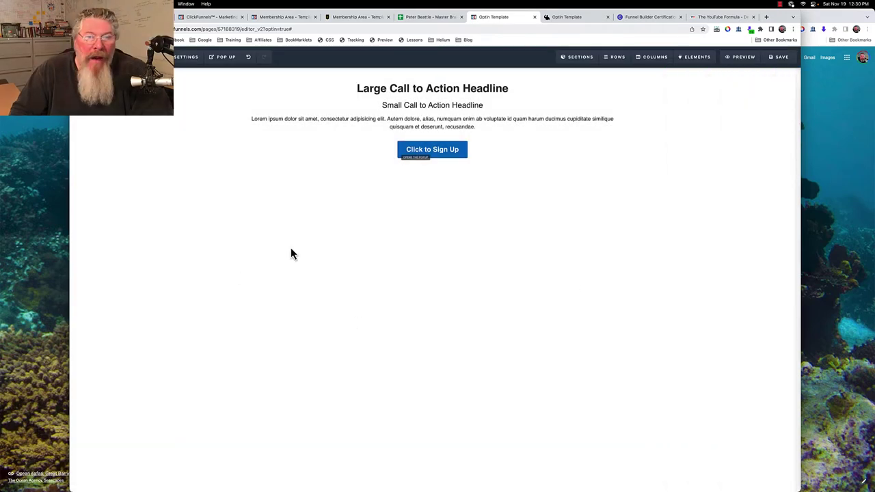
Confirm the Click to Sign Up button's action is set to 'Open the Pop Up'.
{"action": "left_click", "coordinate": [430, 154]}
{"action": "left_click", "coordinate": [731, 141]}
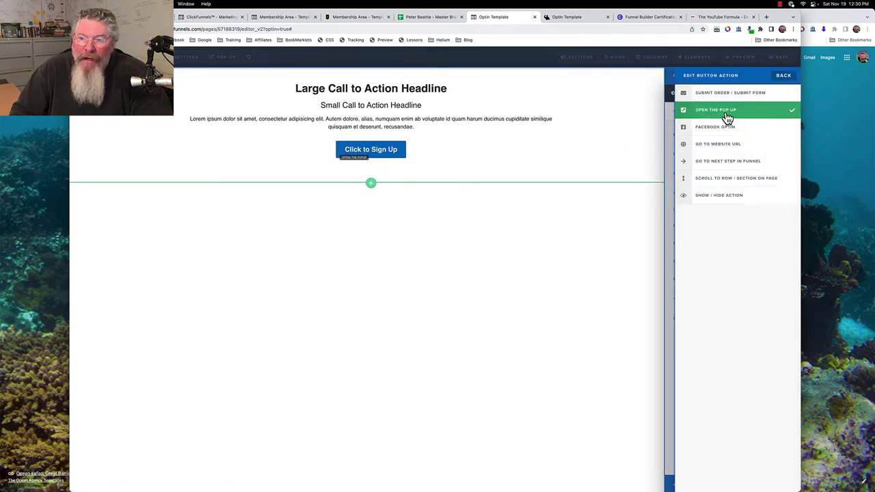
{"action": "left_click", "coordinate": [520, 154]}
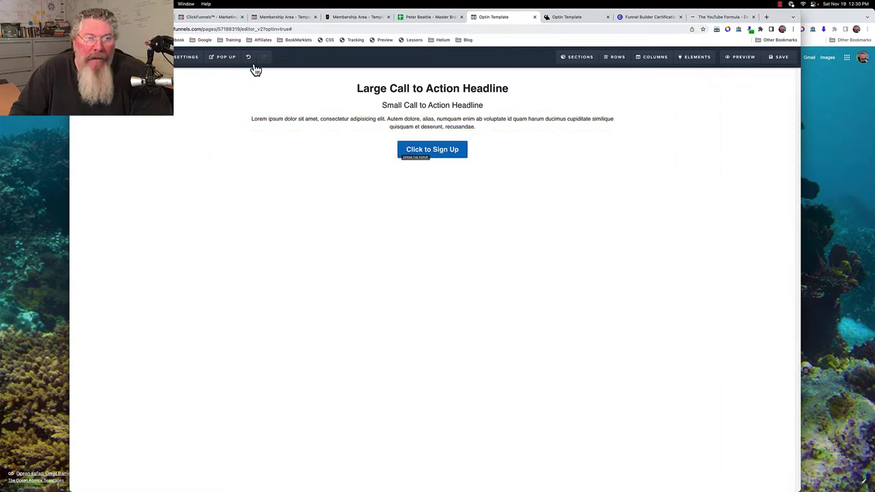
{"action": "mouse_move", "coordinate": [222, 64]}
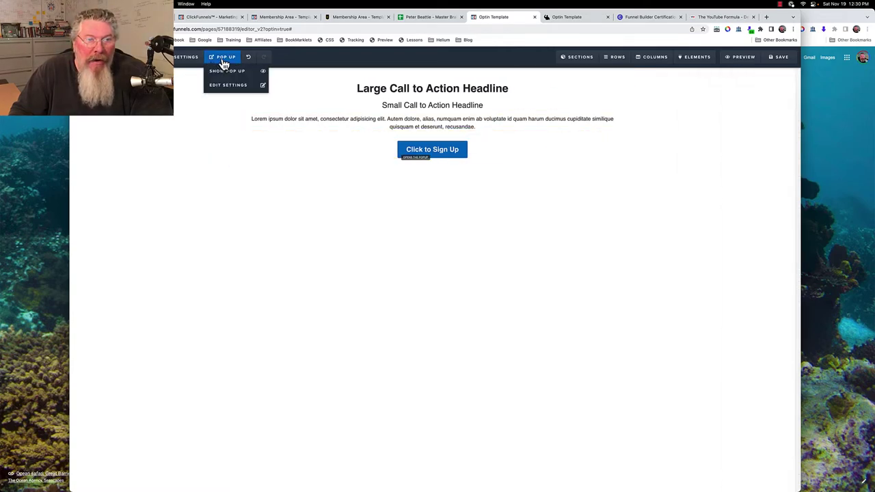
Show the popup and open the first POPUPROW's CSS Info, selecting its popupRow title.
{"action": "left_click", "coordinate": [226, 74]}
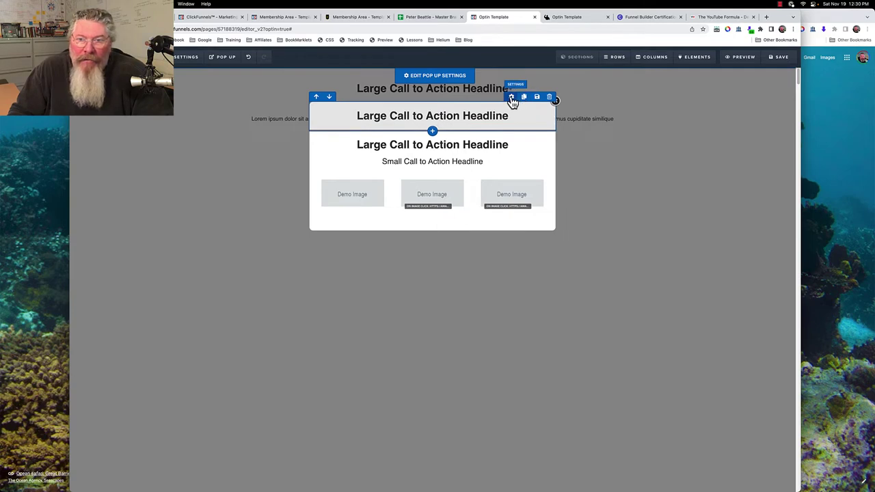
{"action": "mouse_move", "coordinate": [617, 58]}
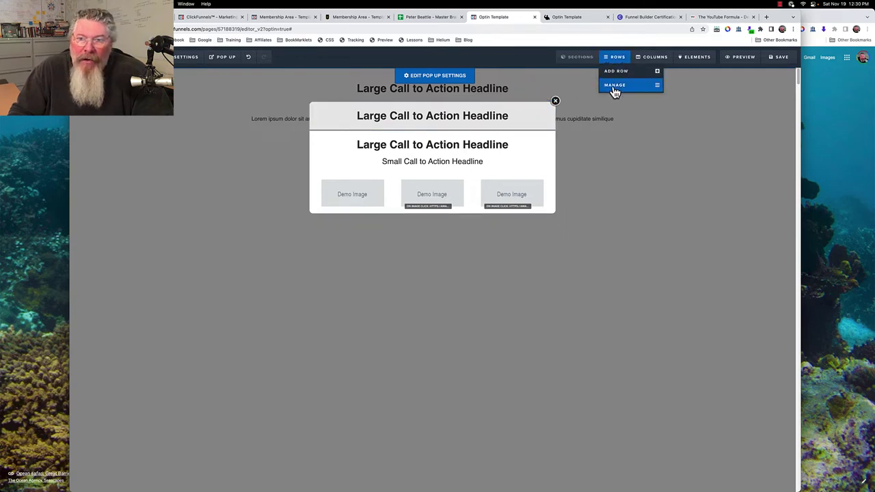
{"action": "left_click", "coordinate": [616, 88]}
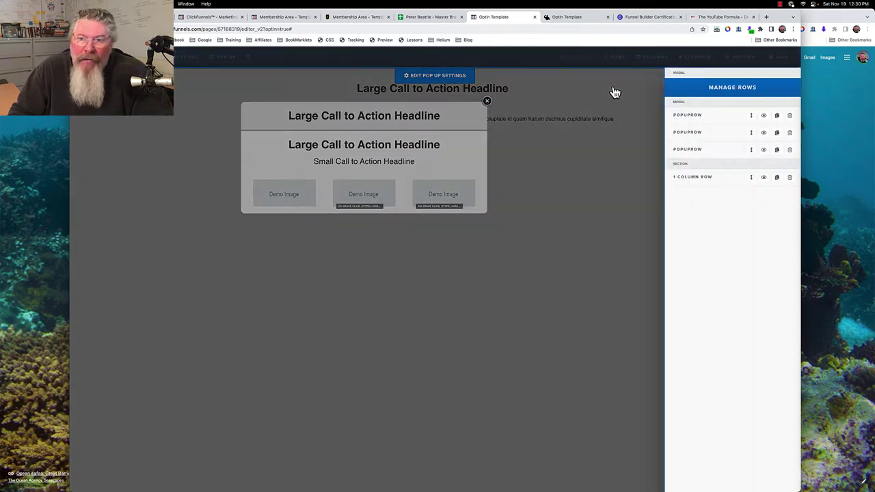
{"action": "left_click", "coordinate": [694, 115]}
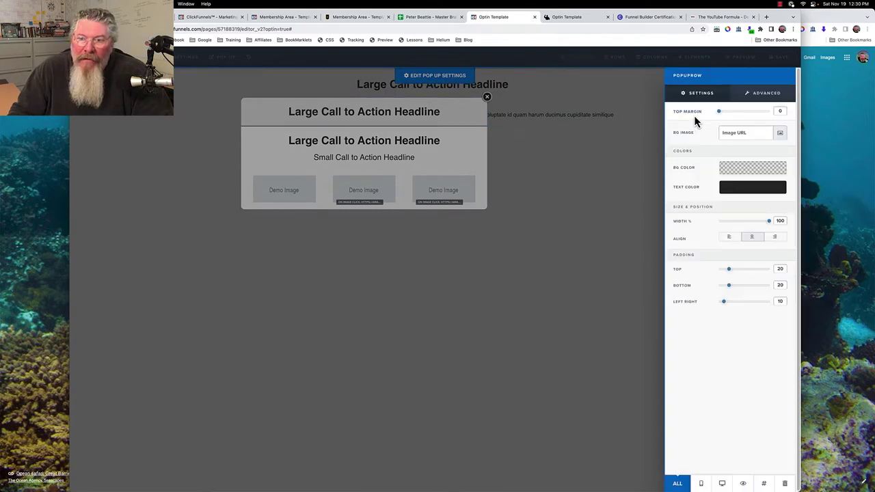
{"action": "left_click", "coordinate": [762, 483]}
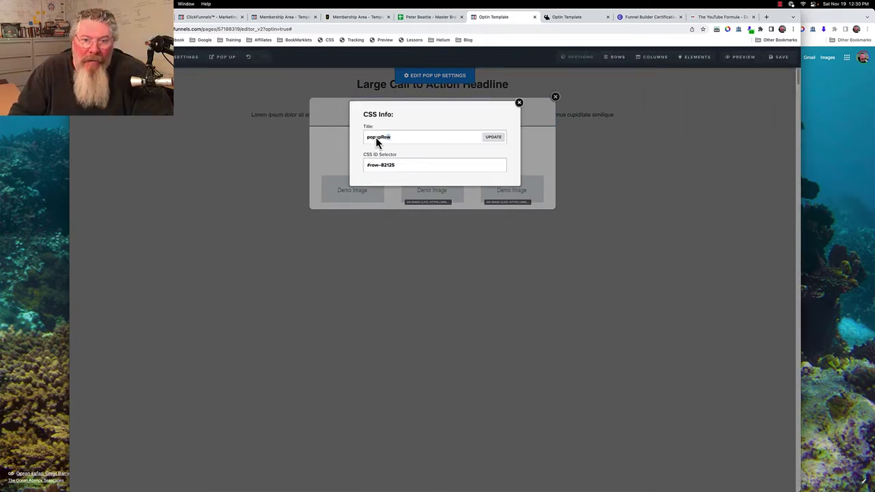
{"action": "double_click", "coordinate": [378, 139]}
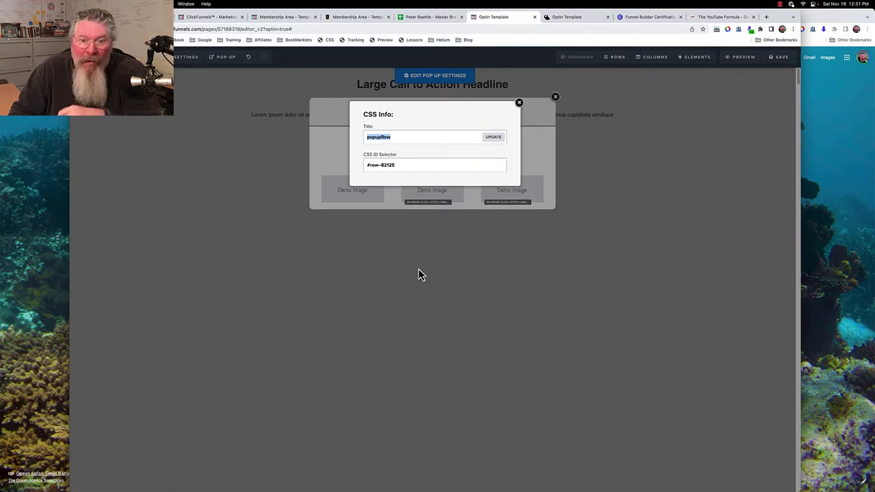
Set the popup's Trigger on Exit to 'Show When User Tries To Exits'.
{"action": "left_click", "coordinate": [519, 103]}
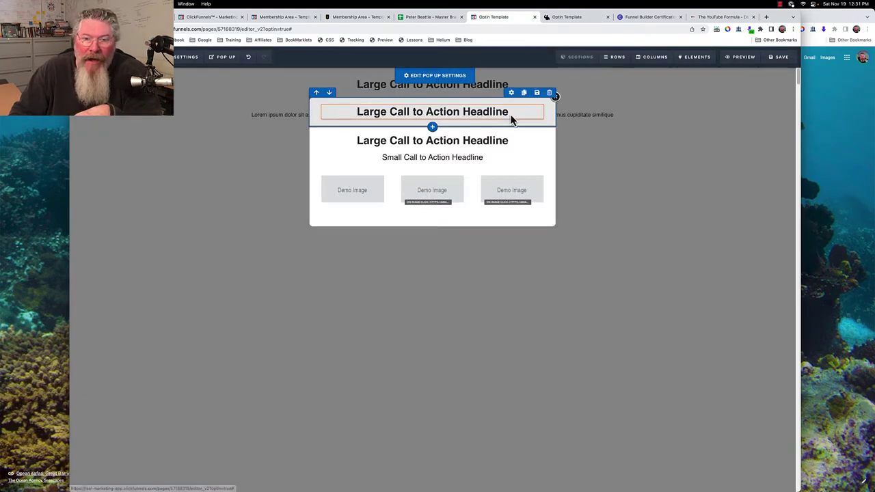
{"action": "left_click", "coordinate": [421, 78]}
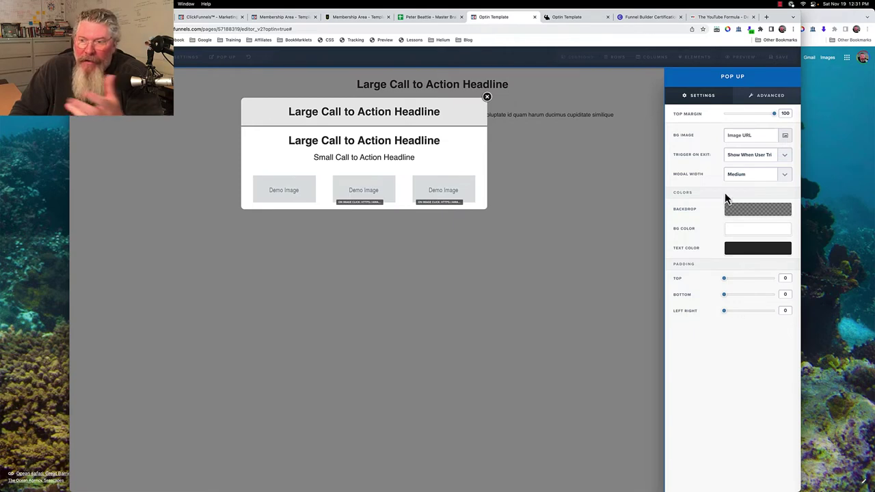
{"action": "left_click", "coordinate": [749, 157]}
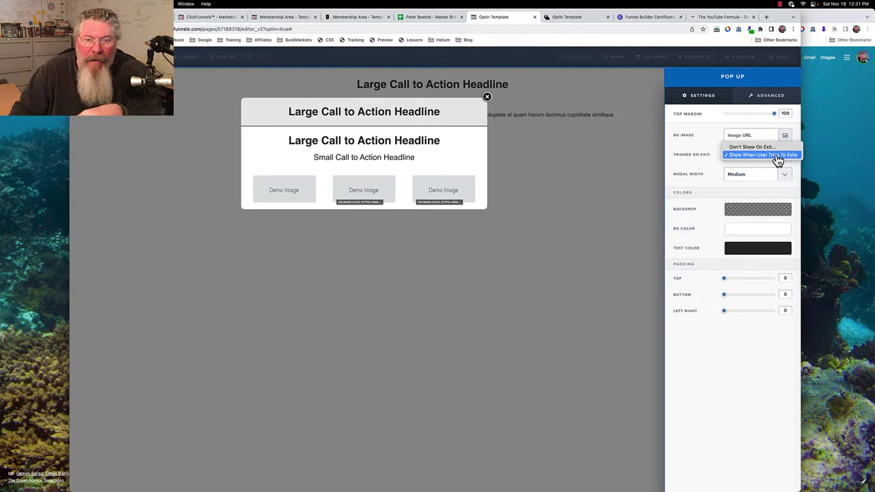
{"action": "left_click", "coordinate": [705, 166]}
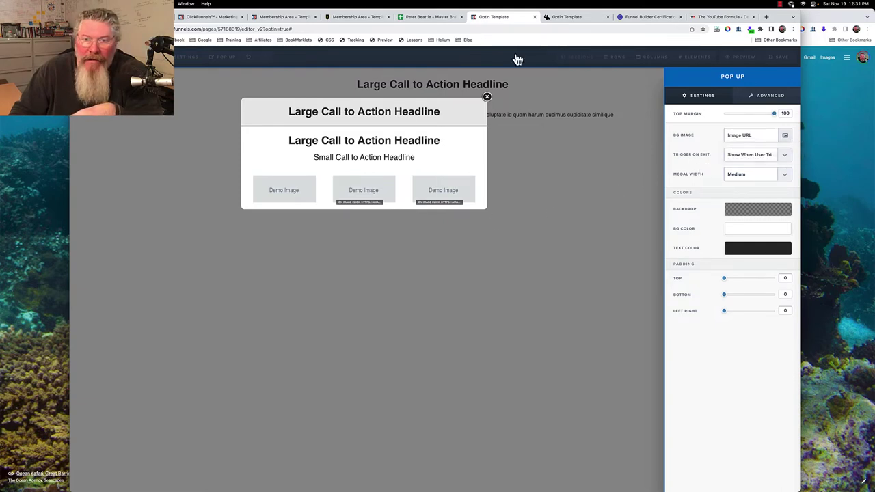
Close the popup settings and the popup, then view the optin page's live preview.
{"action": "left_click", "coordinate": [548, 186]}
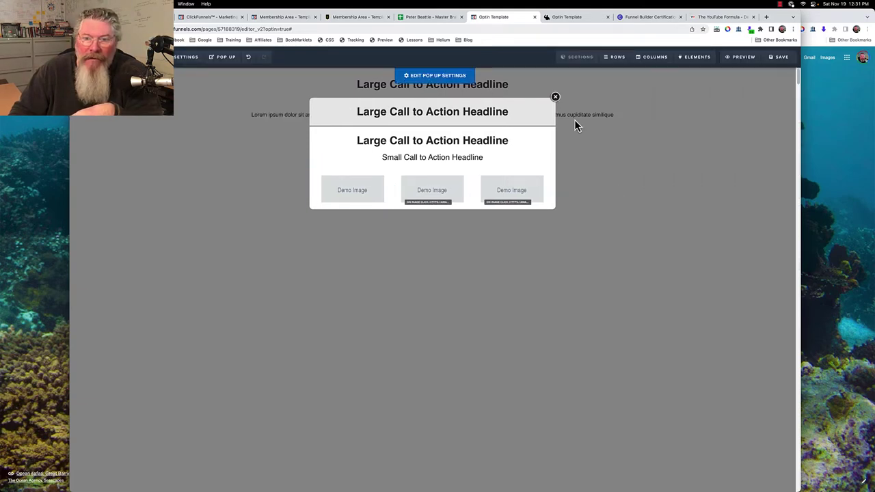
{"action": "left_click", "coordinate": [556, 99]}
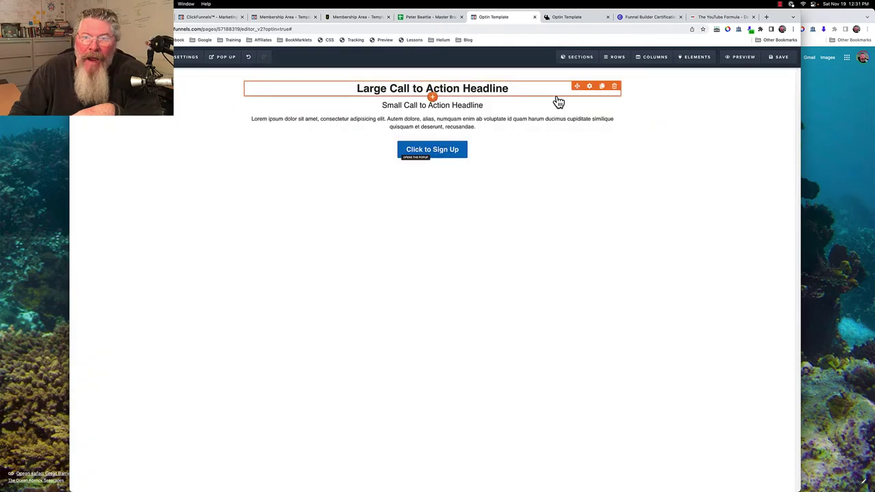
{"action": "left_click", "coordinate": [551, 21]}
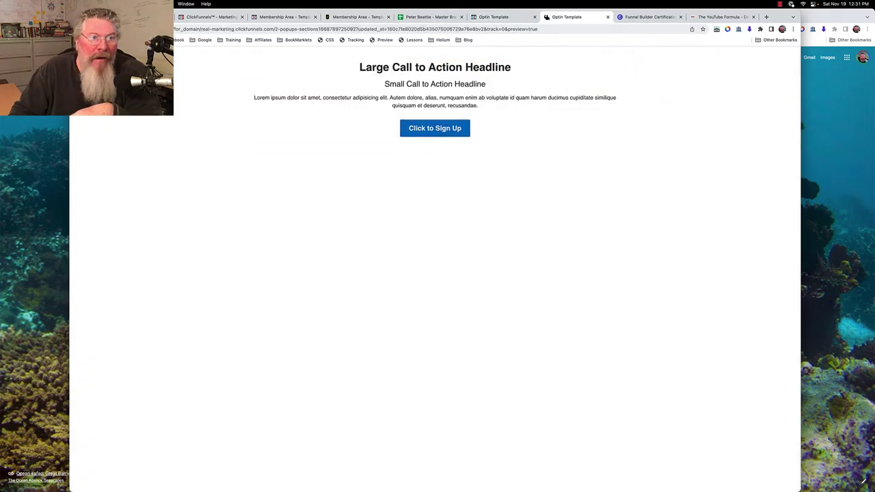